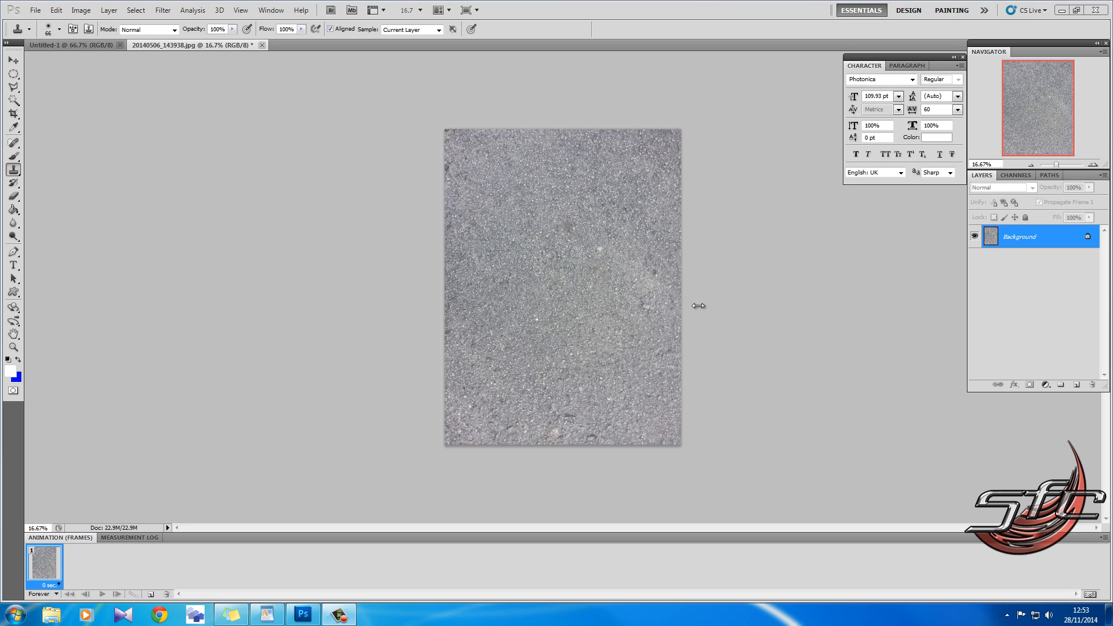
left_click(81, 10)
left_click(56, 10)
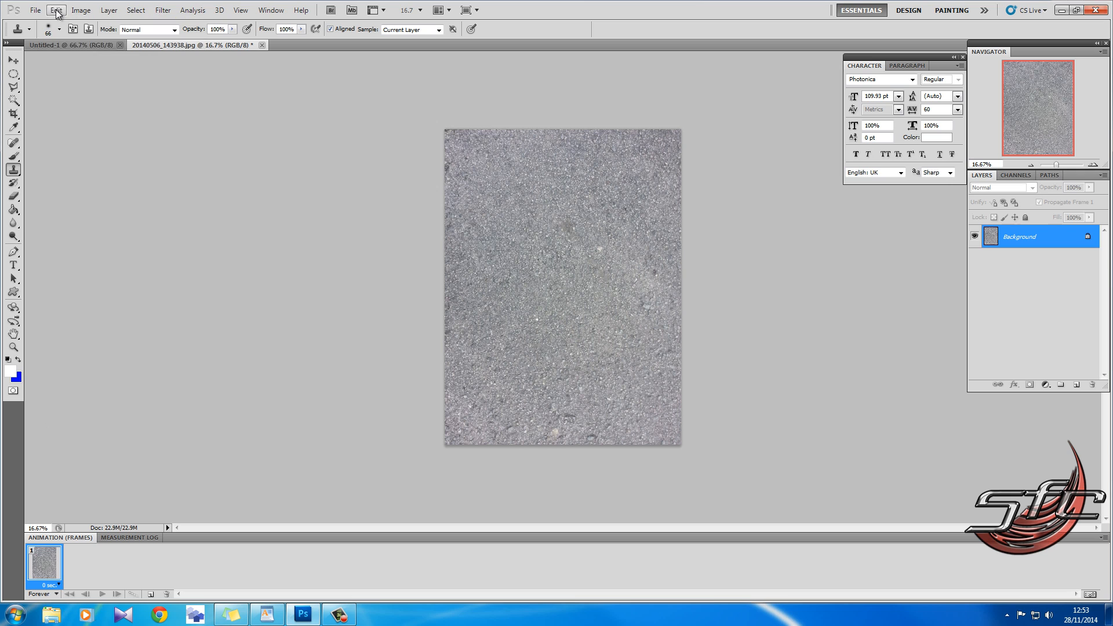
left_click(35, 11)
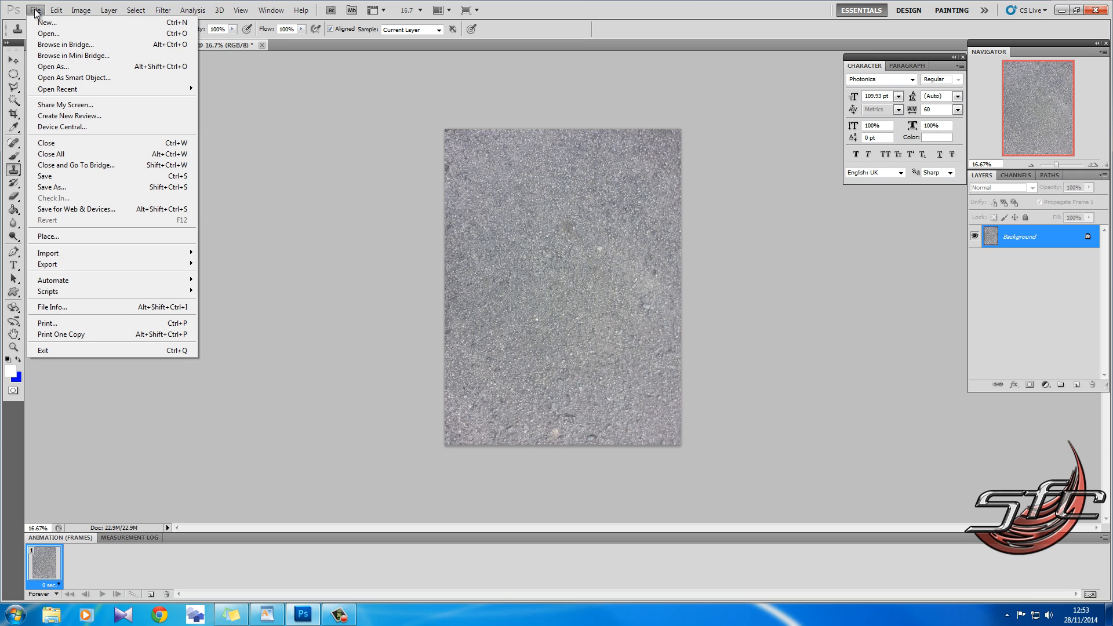
left_click(43, 22)
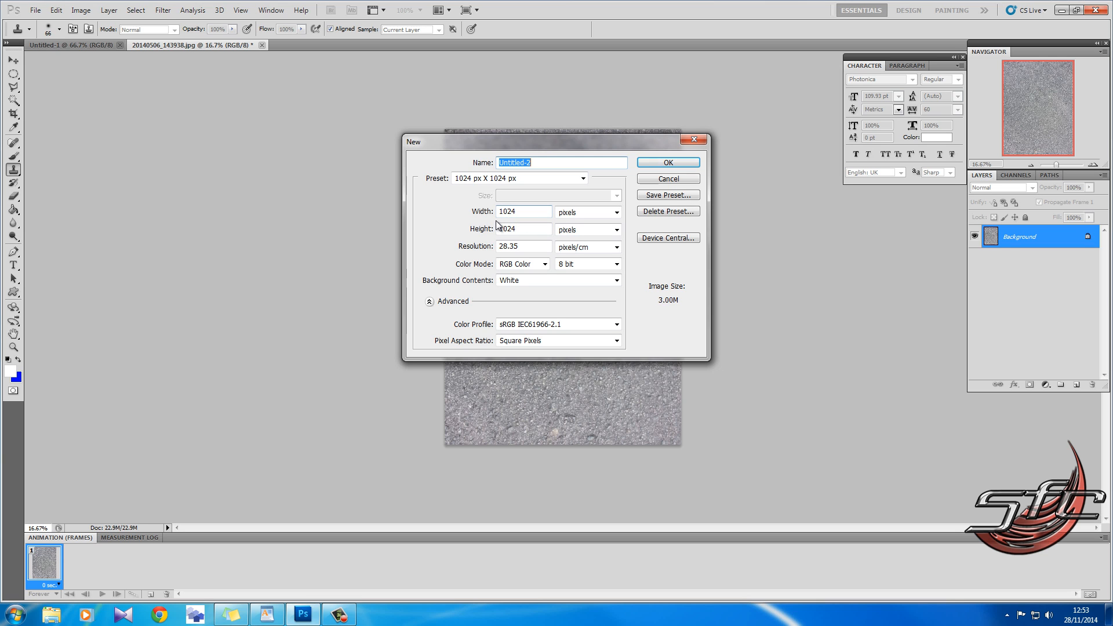
left_click(670, 179)
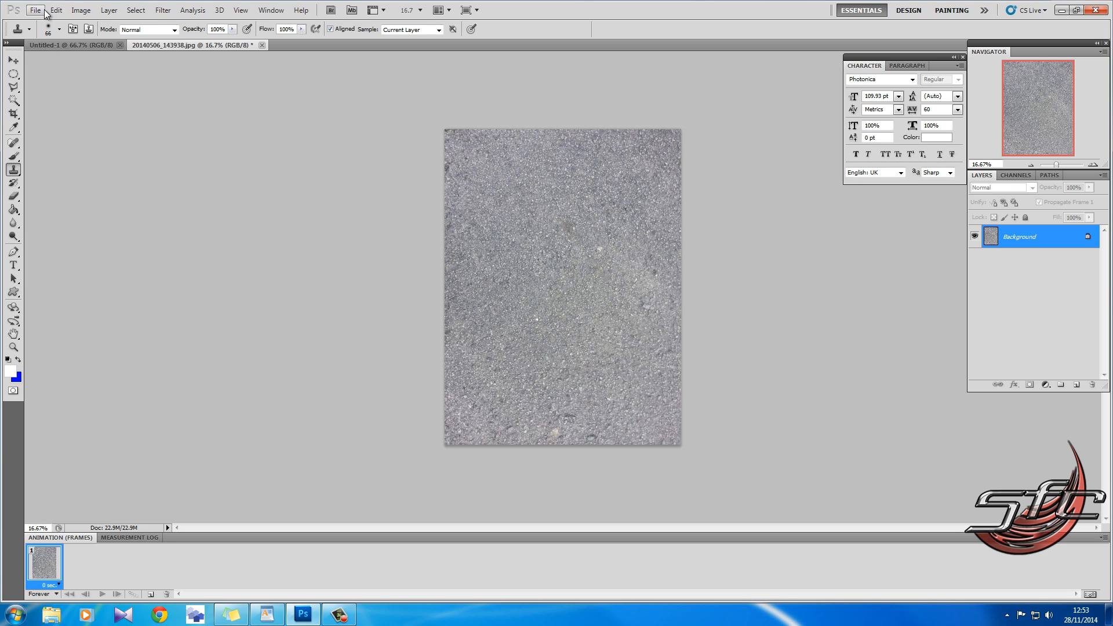
- Copy the asphalt photo layer from 20140506_143938.jpg into the blank Untitled-1 document and close the photo
left_click(85, 47)
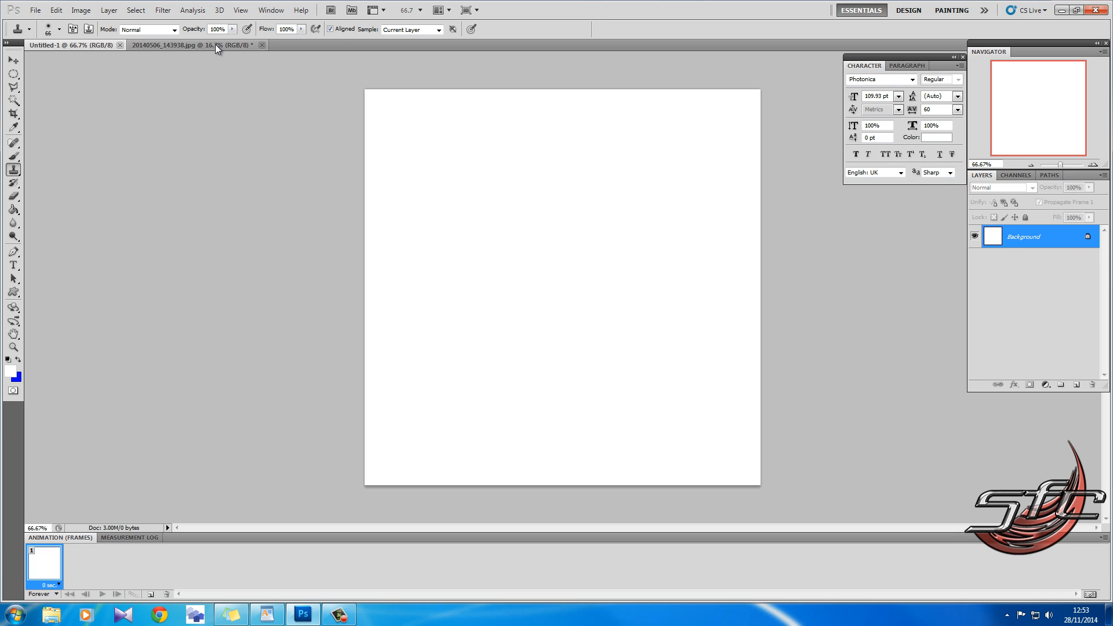
left_click_drag(214, 44, 148, 131)
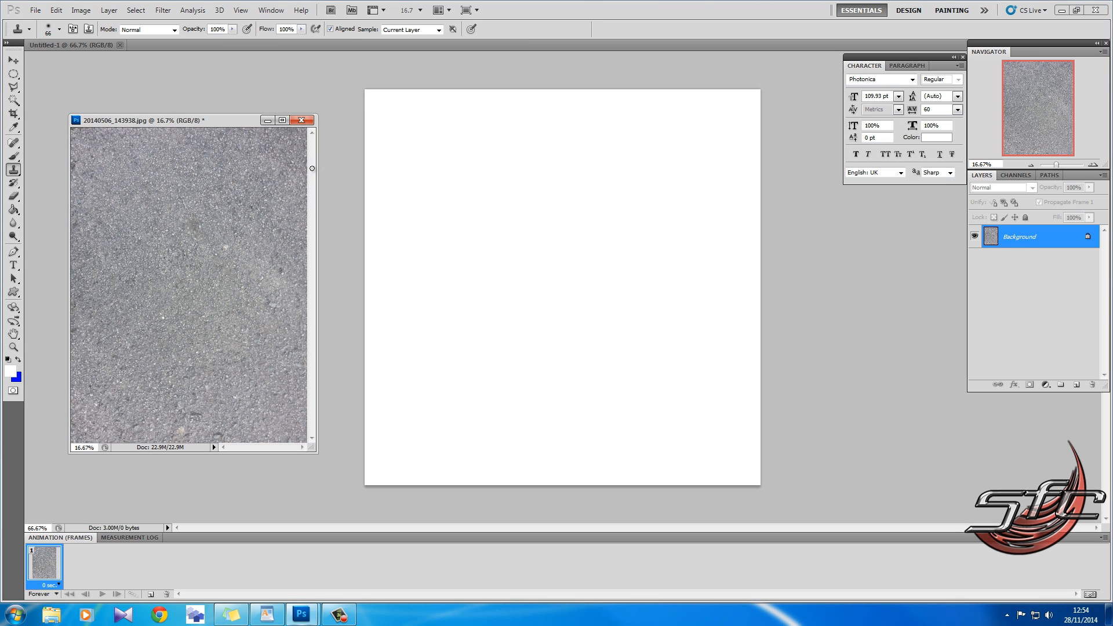
left_click_drag(990, 234, 586, 257)
left_click(301, 120)
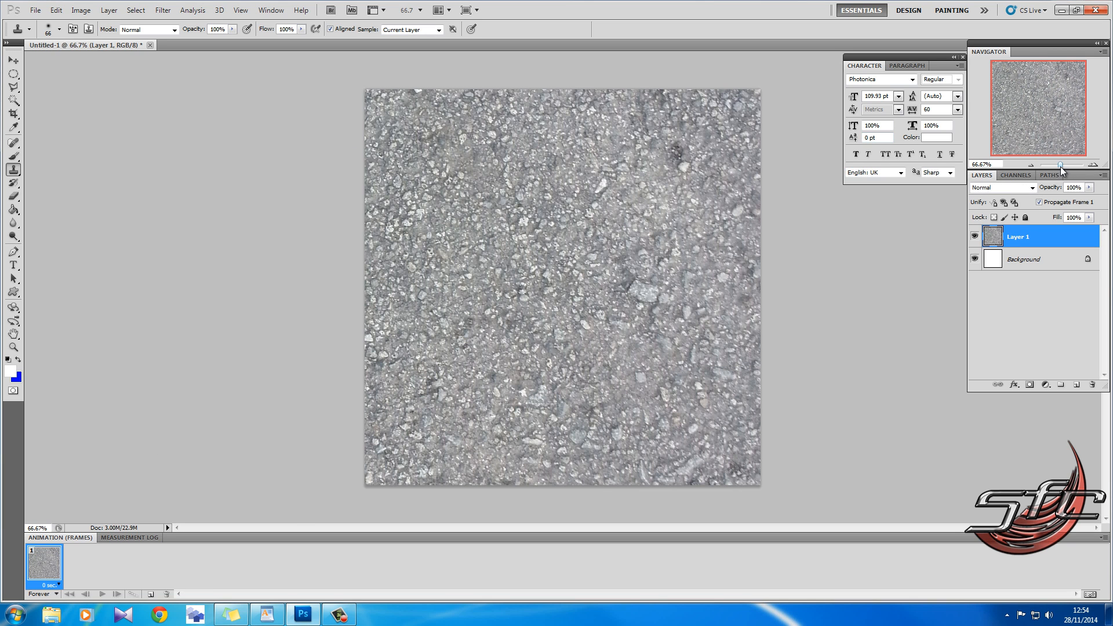
- Scale the asphalt layer to 41.83% width and 31.37% height so it exactly fills the square canvas
left_click_drag(1068, 166, 1056, 165)
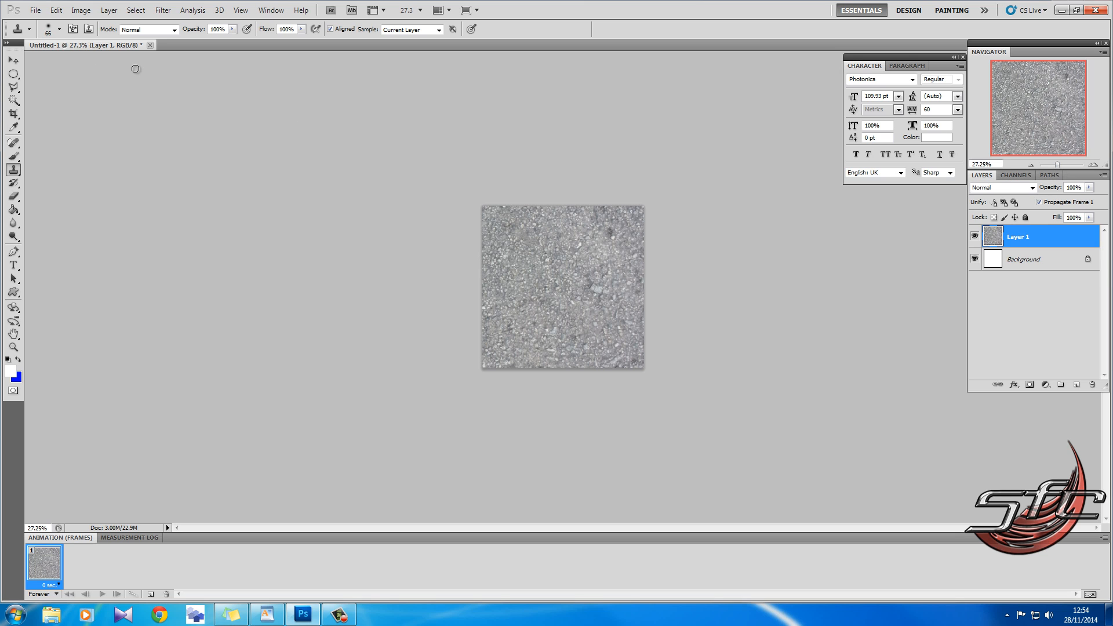
left_click(16, 61)
left_click_drag(327, 122, 358, 168)
left_click_drag(326, 75, 444, 139)
left_click_drag(634, 495, 644, 368)
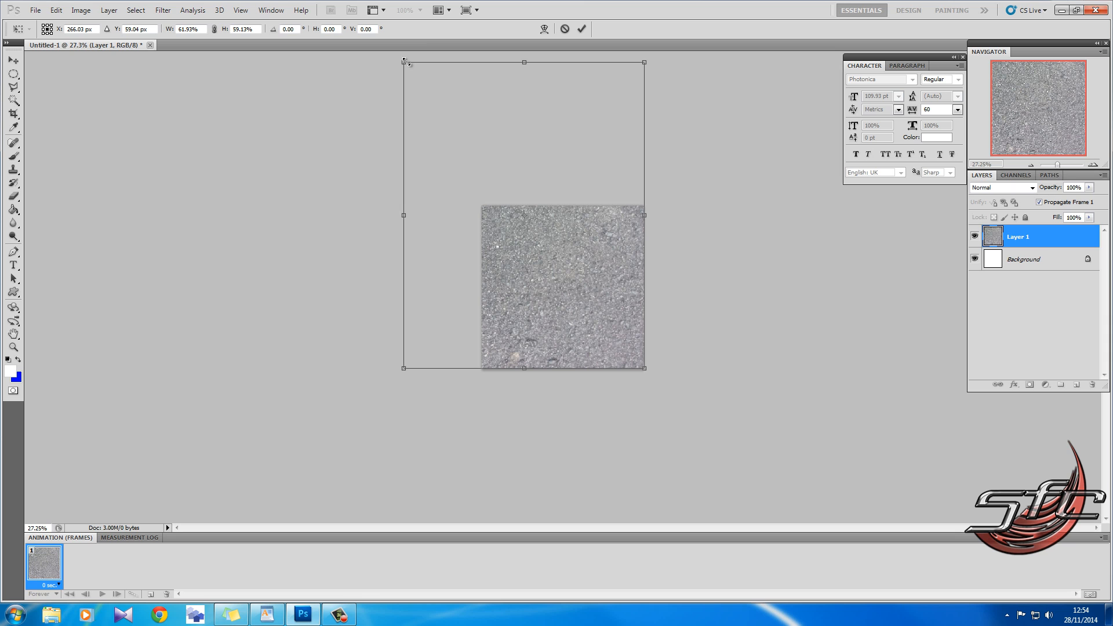
left_click_drag(404, 62, 480, 201)
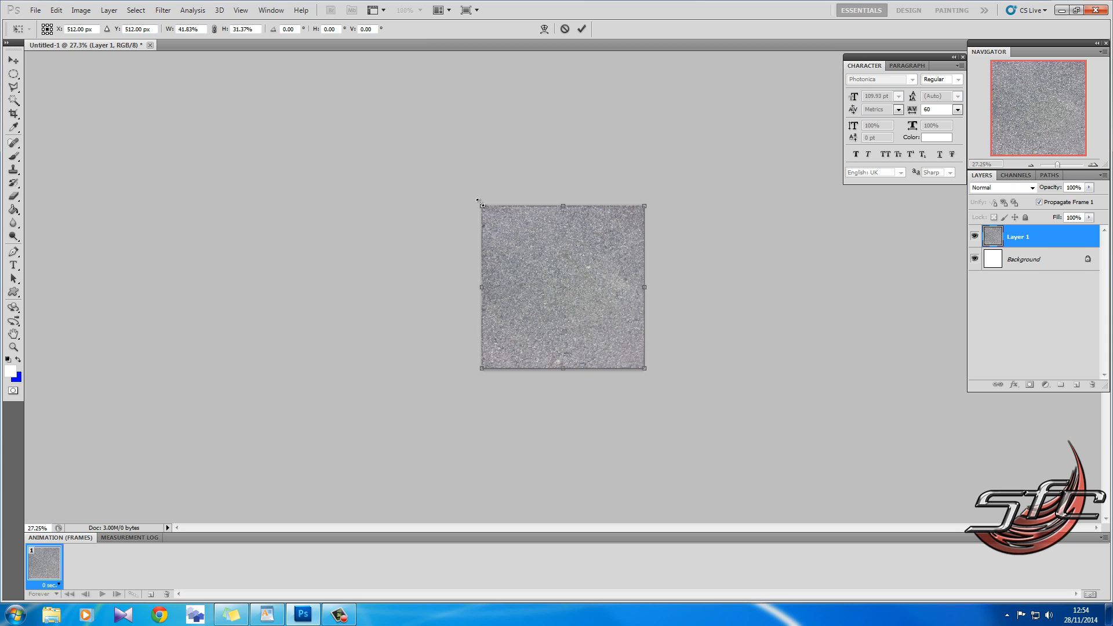
key("Return")
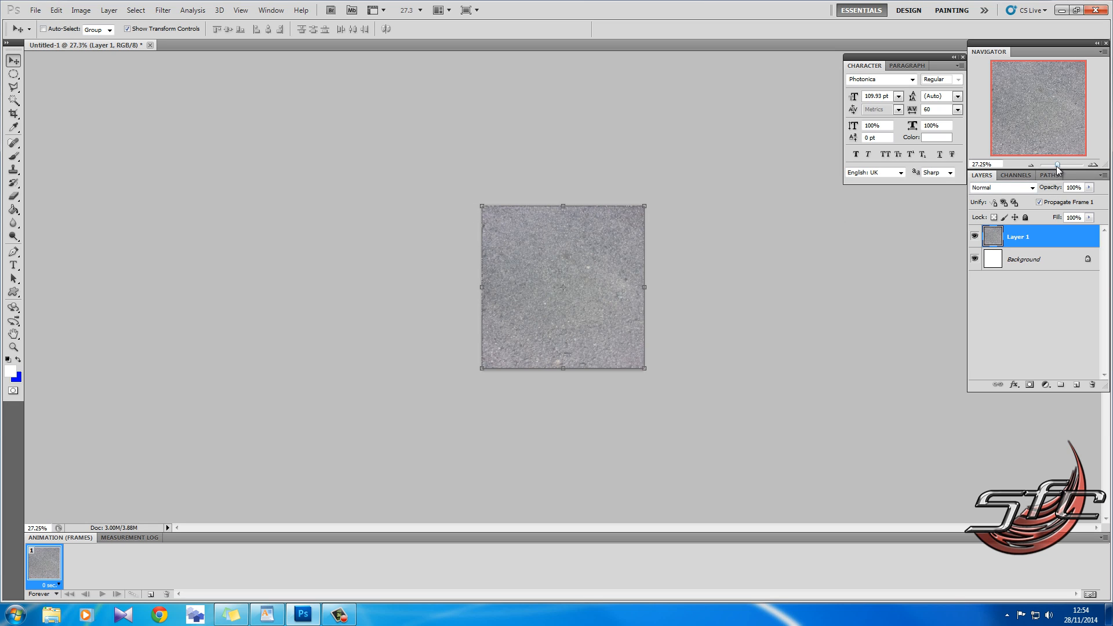
- Crop the document to the full canvas bounds to trim any asphalt outside its edges
left_click_drag(1057, 165, 1064, 169)
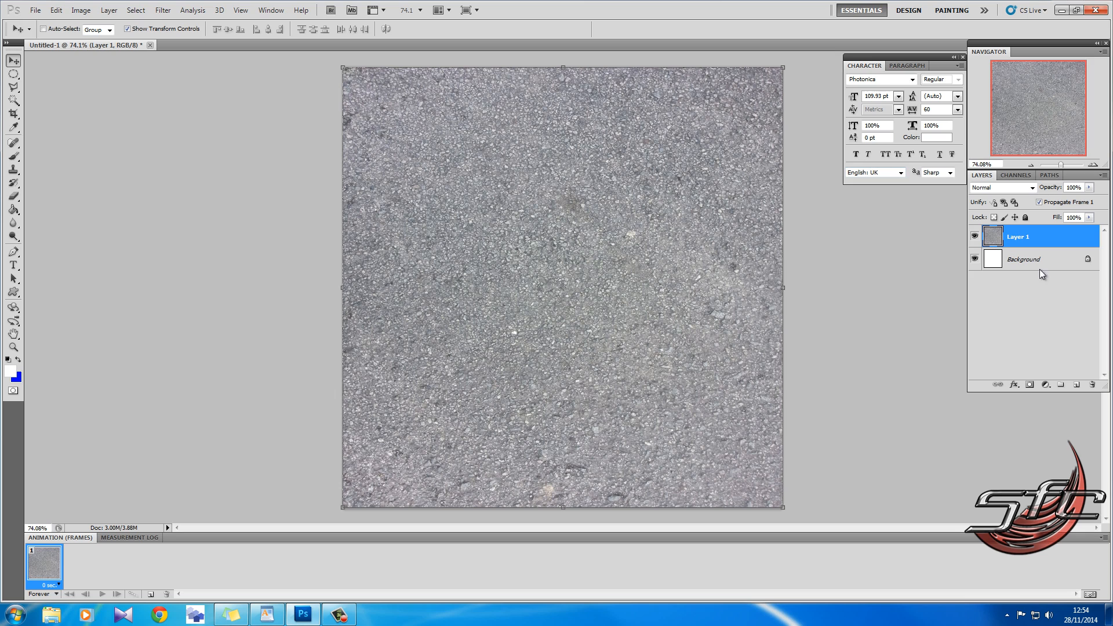
left_click(13, 114)
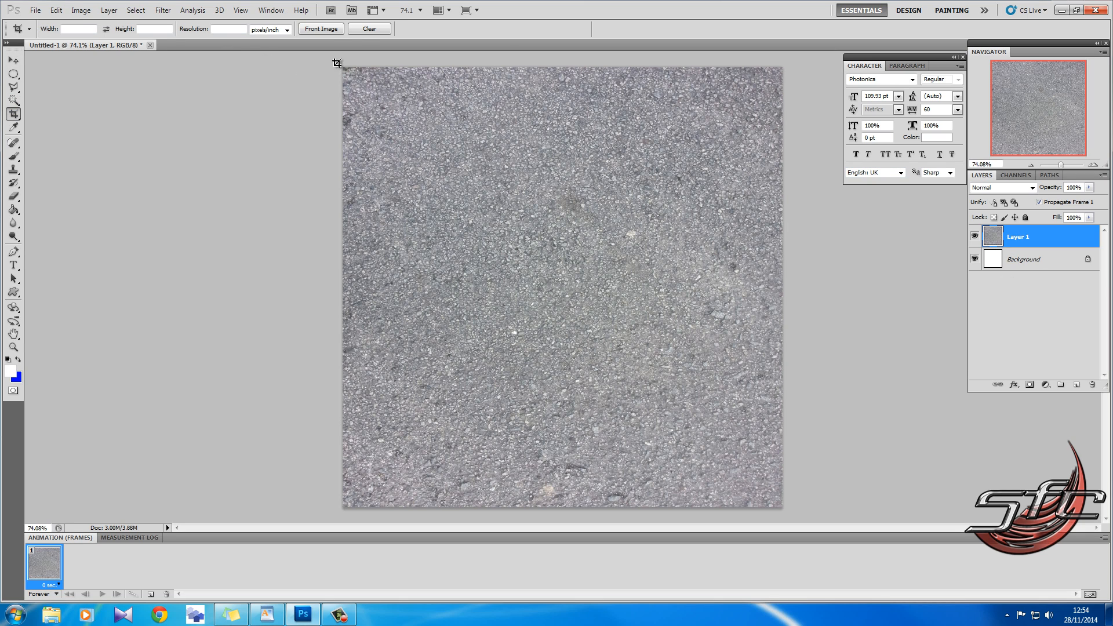
left_click_drag(336, 63, 803, 510)
- Apply the Offset filter to the asphalt layer with +512 horizontal, -512 vertical and Wrap Around
left_click(164, 11)
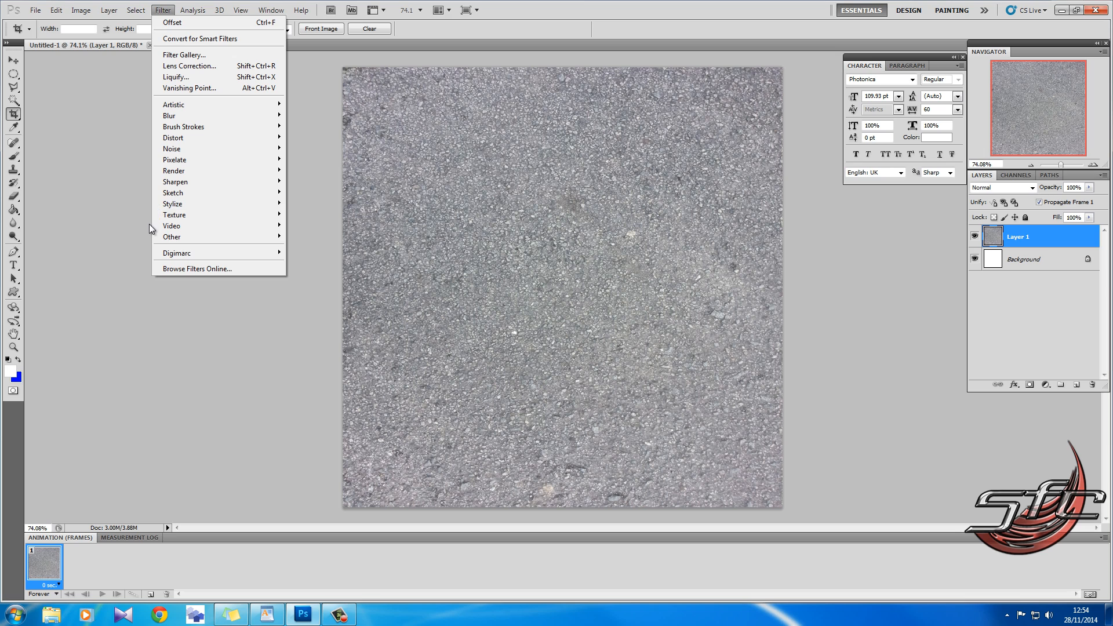
mouse_move(269, 237)
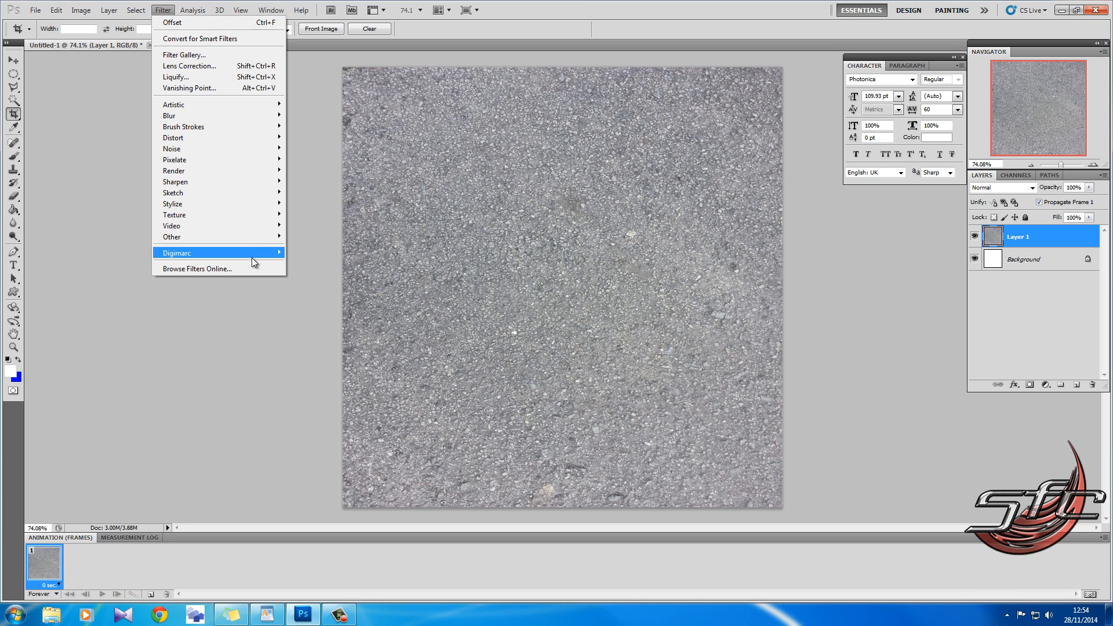
left_click(317, 278)
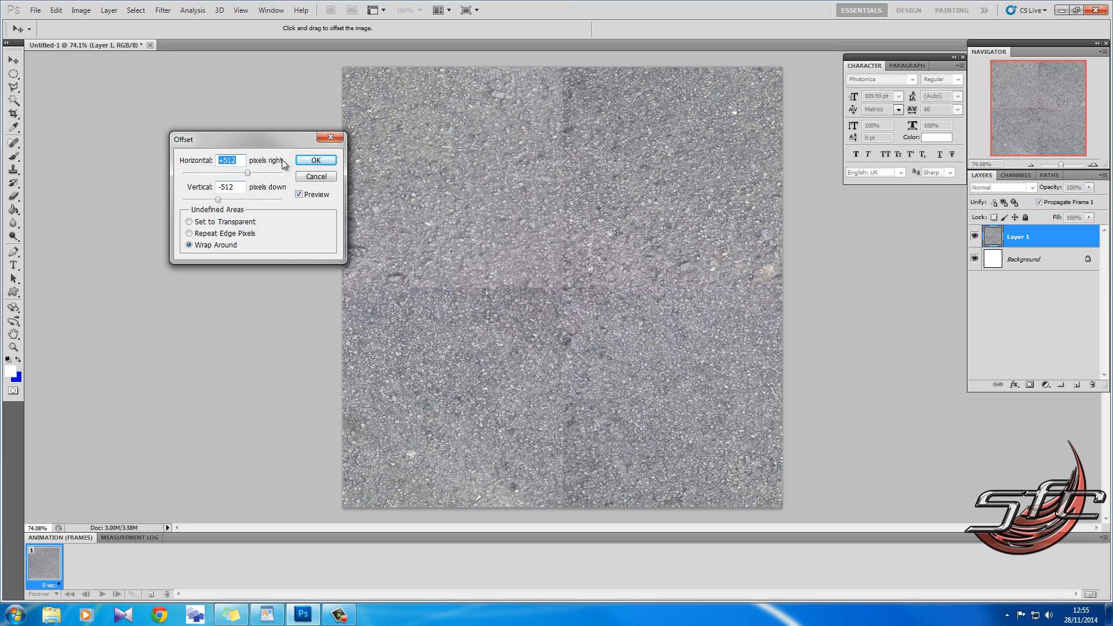
left_click(316, 164)
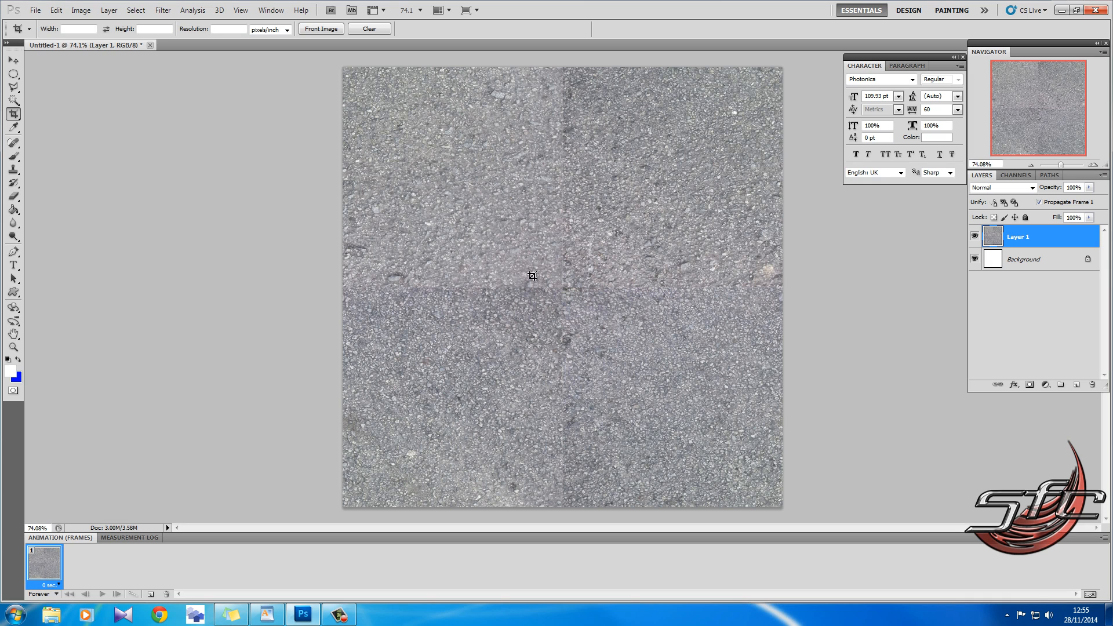
- Set up the Pencil tool with a 2 px tip and black foreground colour on the Background layer
left_click(13, 157)
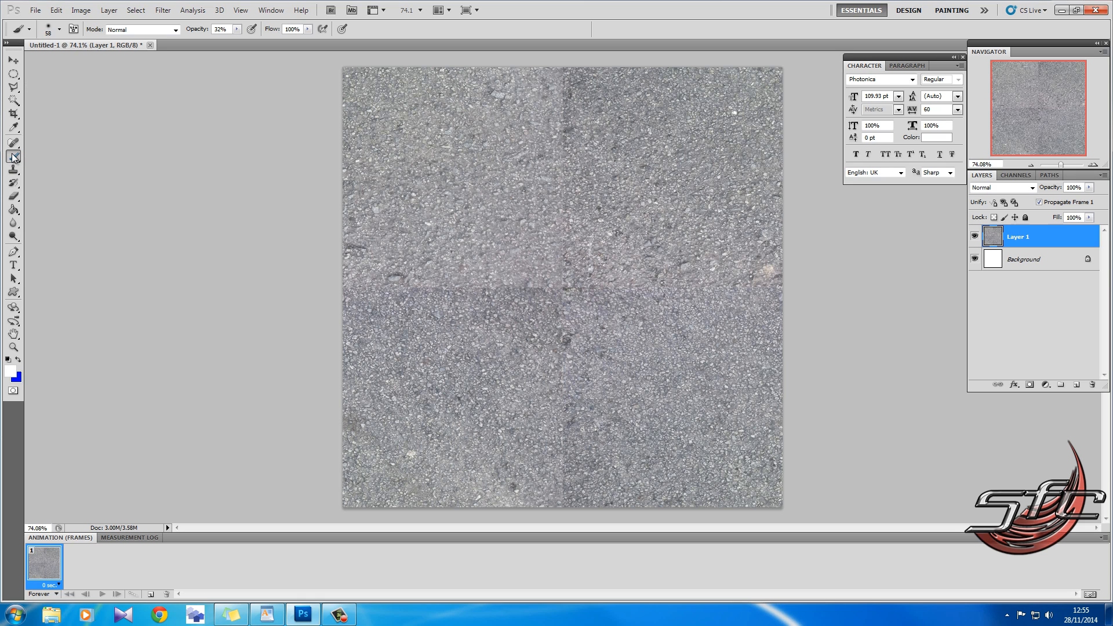
right_click(14, 158)
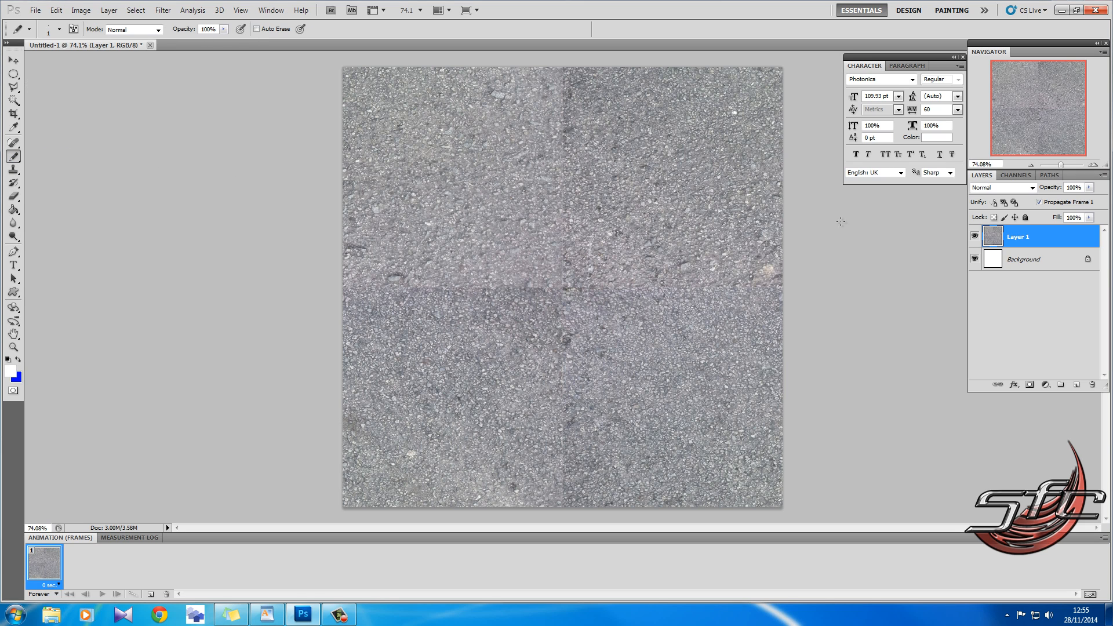
left_click(1049, 259)
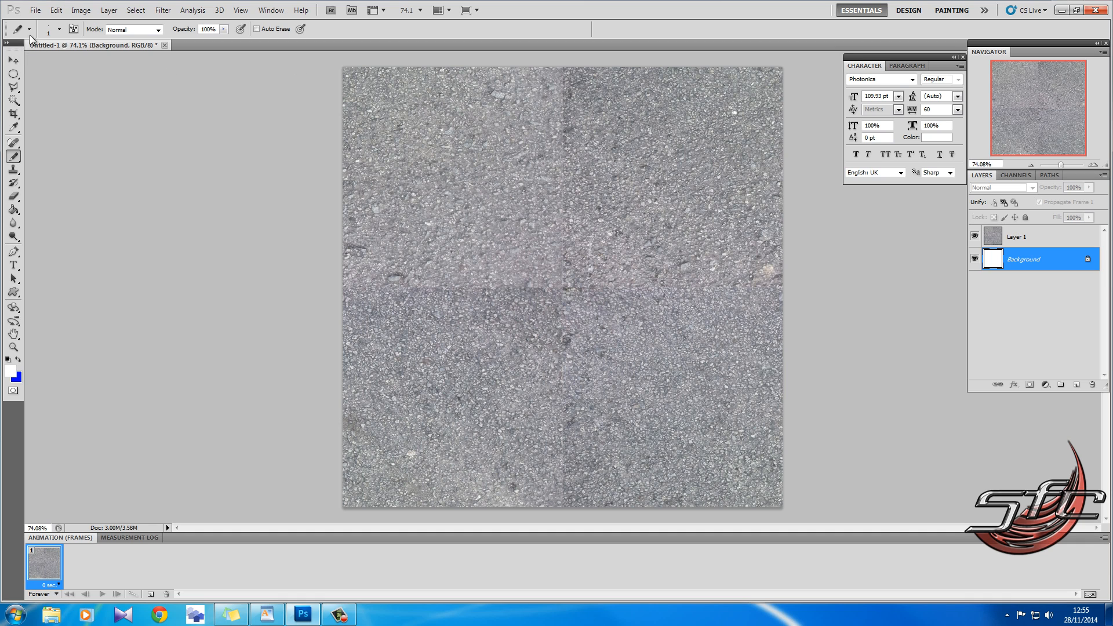
left_click(59, 29)
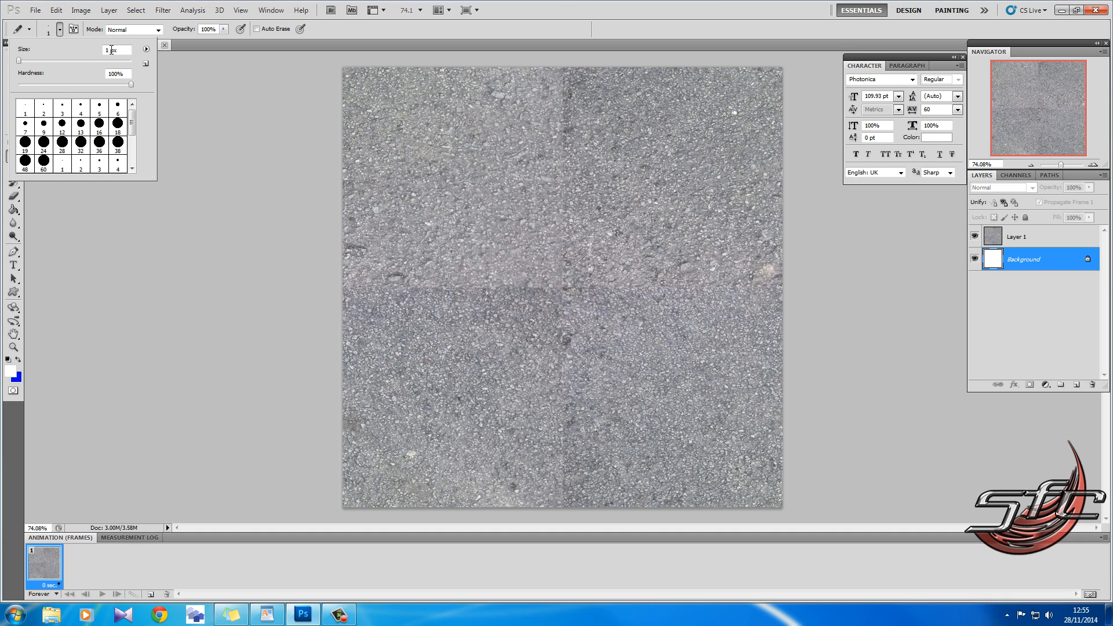
left_click(201, 103)
left_click(10, 371)
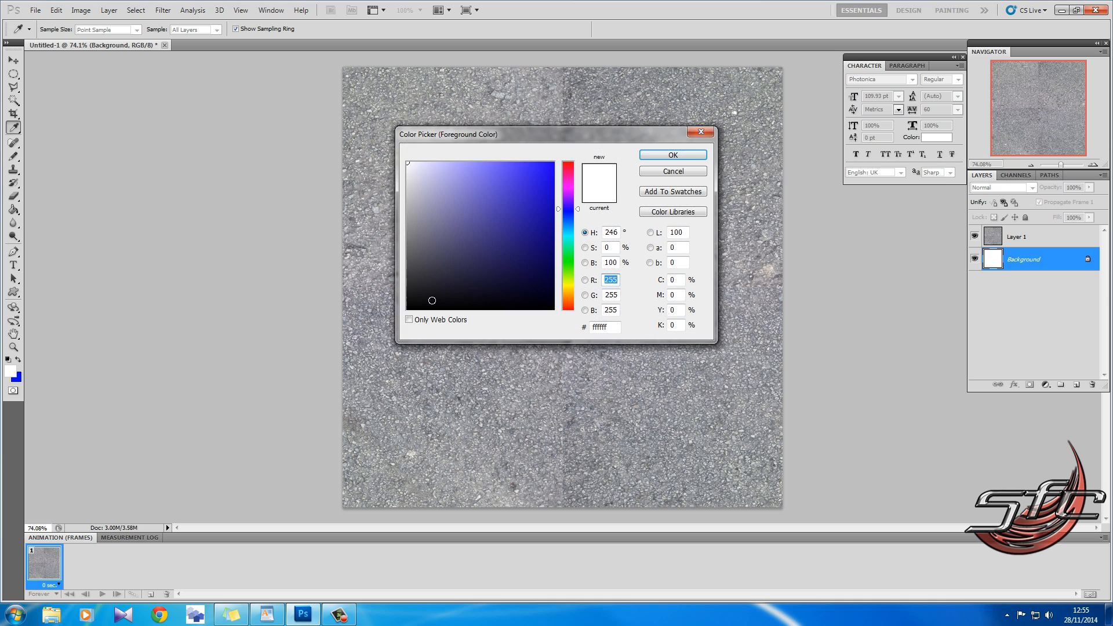
left_click_drag(432, 300, 360, 327)
left_click(668, 155)
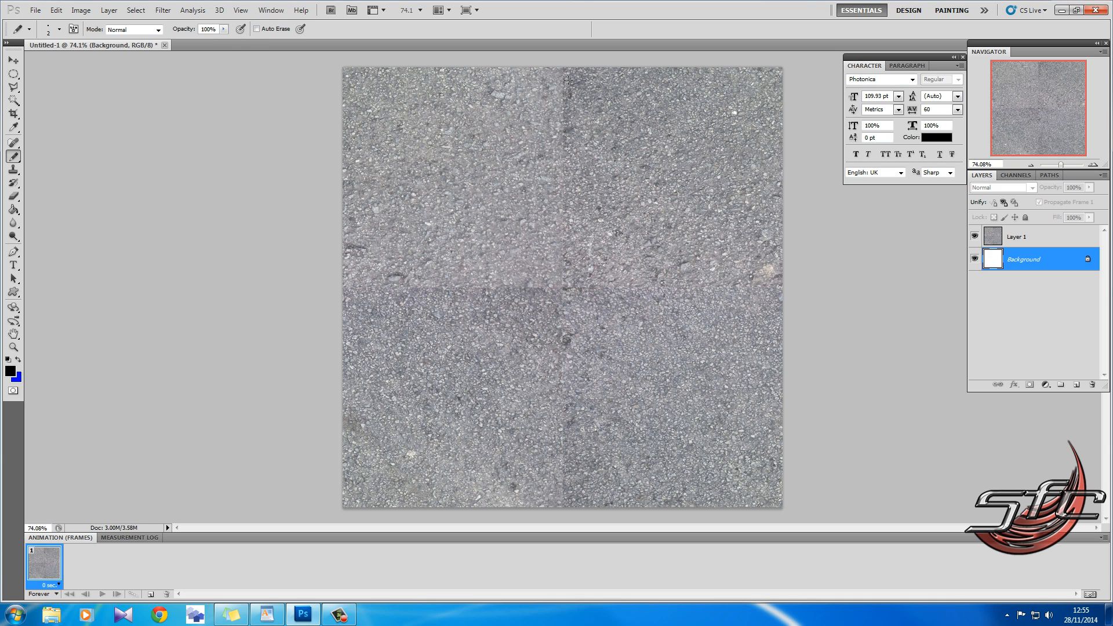
- Draw vertical and horizontal lines through the centre of the Background layer, then briefly hide the asphalt layer to inspect them
key("ctrl+apostrophe")
left_click(975, 236)
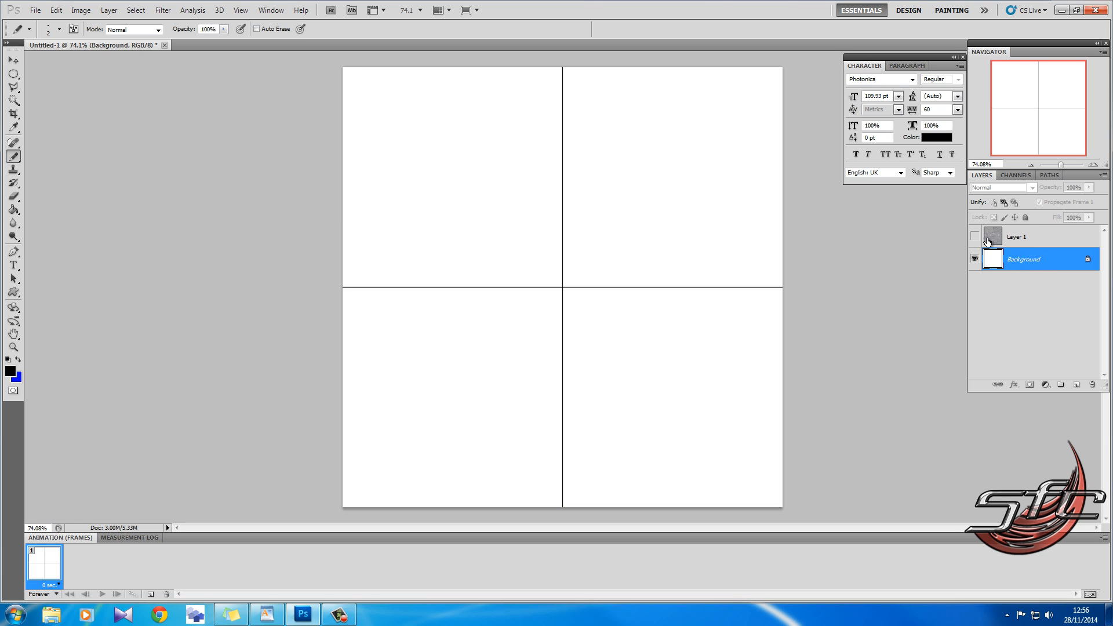
left_click(974, 236)
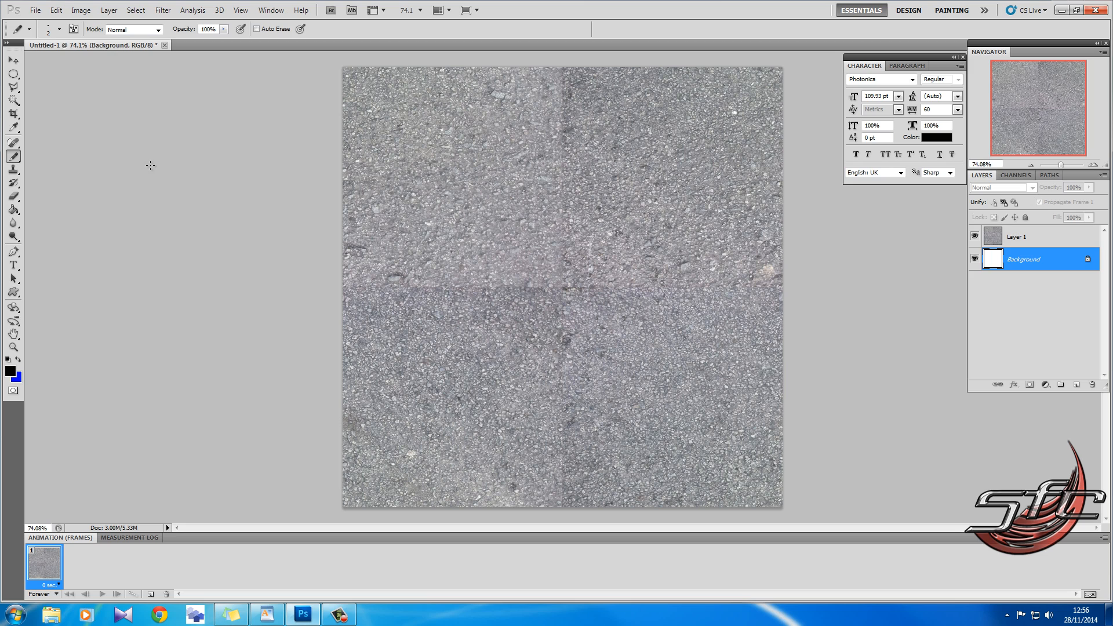
- Clone asphalt from the upper-left area over the vertical centre seam of Layer 1 with the Clone Stamp
left_click(13, 170)
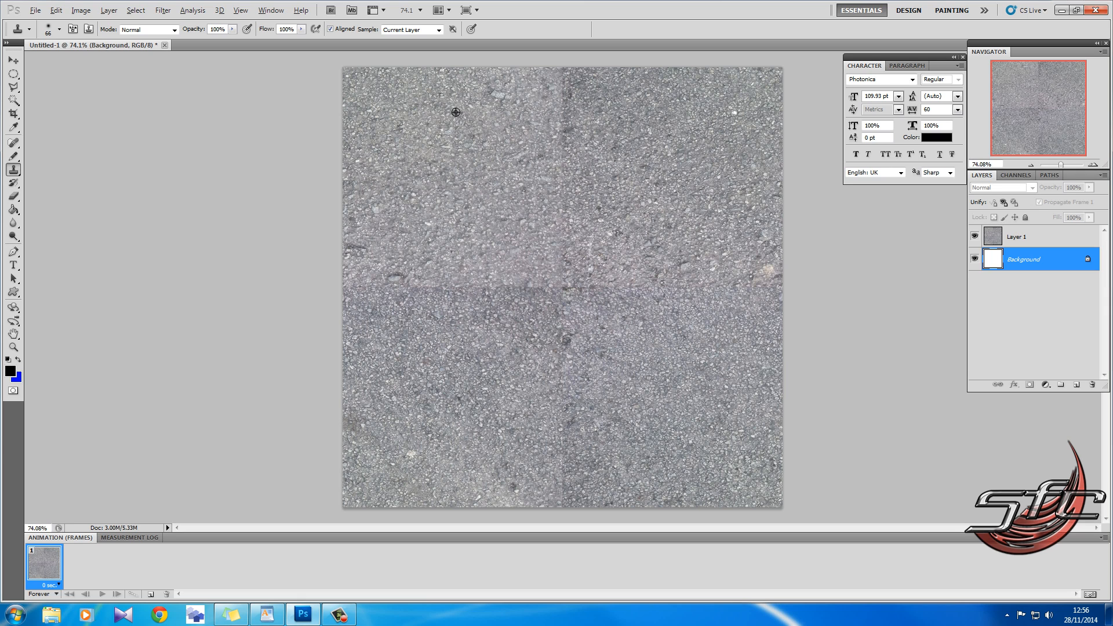
left_click(423, 96, "alt")
left_click(1044, 244)
left_click(517, 176)
left_click(409, 104, "alt")
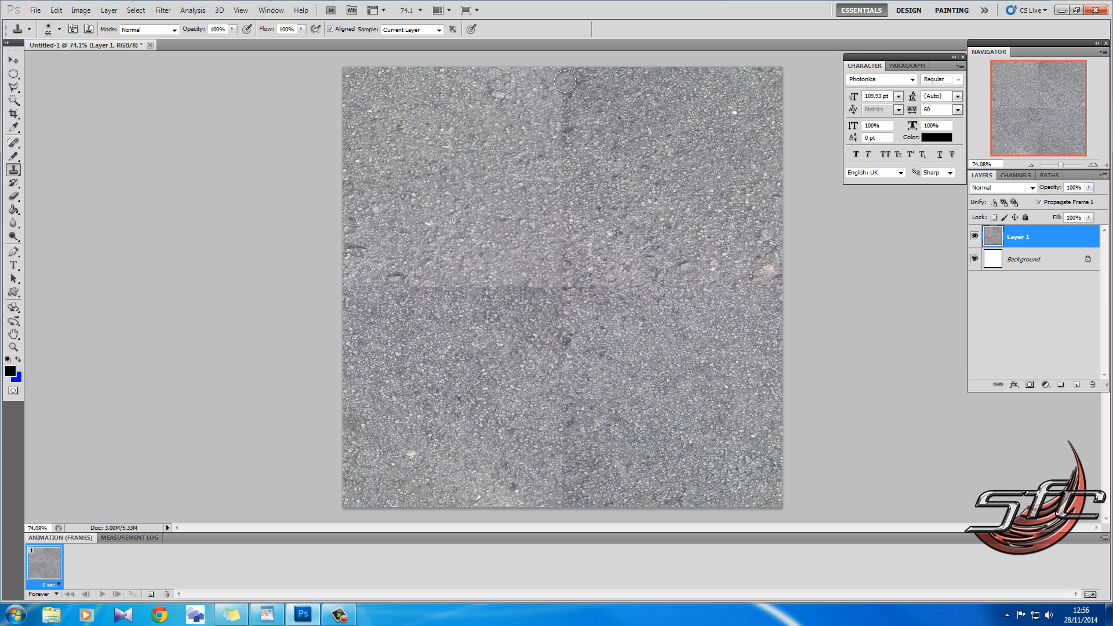
left_click(569, 239)
left_click(564, 81)
mouse_move(563, 81)
left_mouse_down()
mouse_move(574, 105)
mouse_move(537, 119)
mouse_move(594, 124)
mouse_move(554, 137)
mouse_move(549, 155)
mouse_move(560, 186)
mouse_move(581, 199)
mouse_move(563, 255)
mouse_move(574, 293)
mouse_move(560, 434)
left_mouse_up()
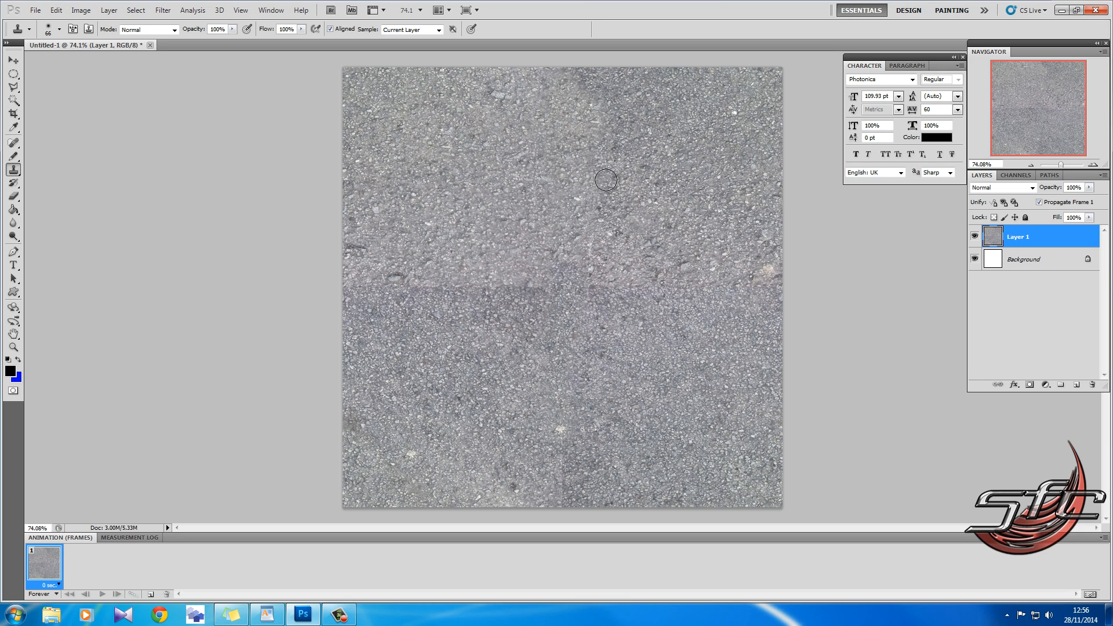
- Clone asphalt over the horizontal centre seam and the lower end of the vertical seam
left_click(380, 91, "alt")
mouse_move(361, 288)
left_mouse_down()
mouse_move(659, 286)
mouse_move(629, 280)
left_mouse_up()
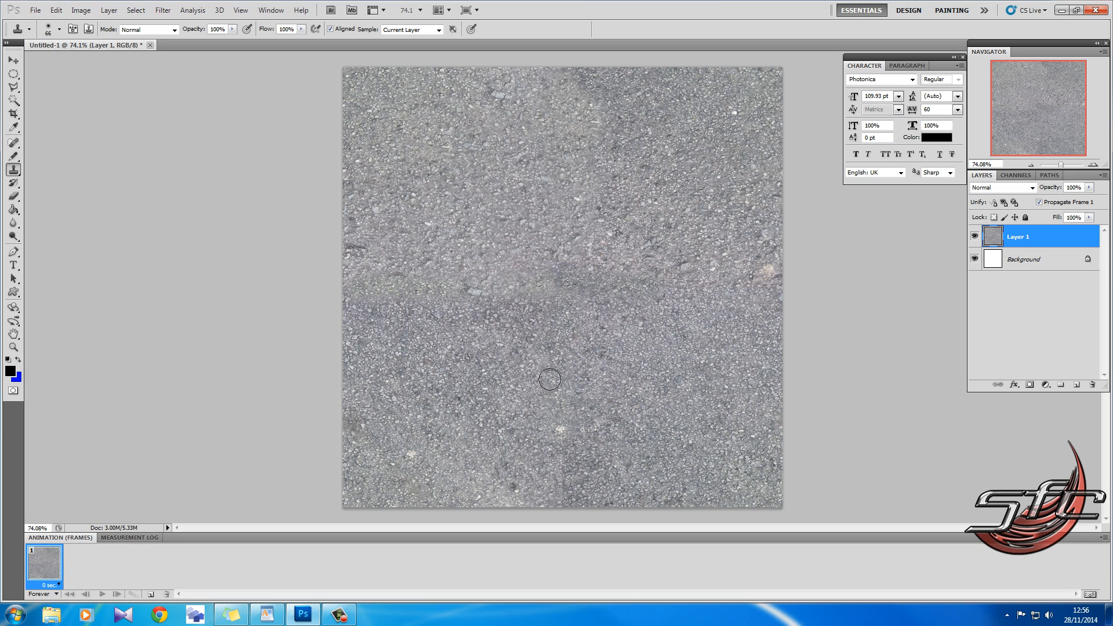
left_click(478, 334, "alt")
mouse_move(551, 410)
left_mouse_down()
mouse_move(542, 426)
mouse_move(563, 464)
mouse_move(562, 492)
left_mouse_up()
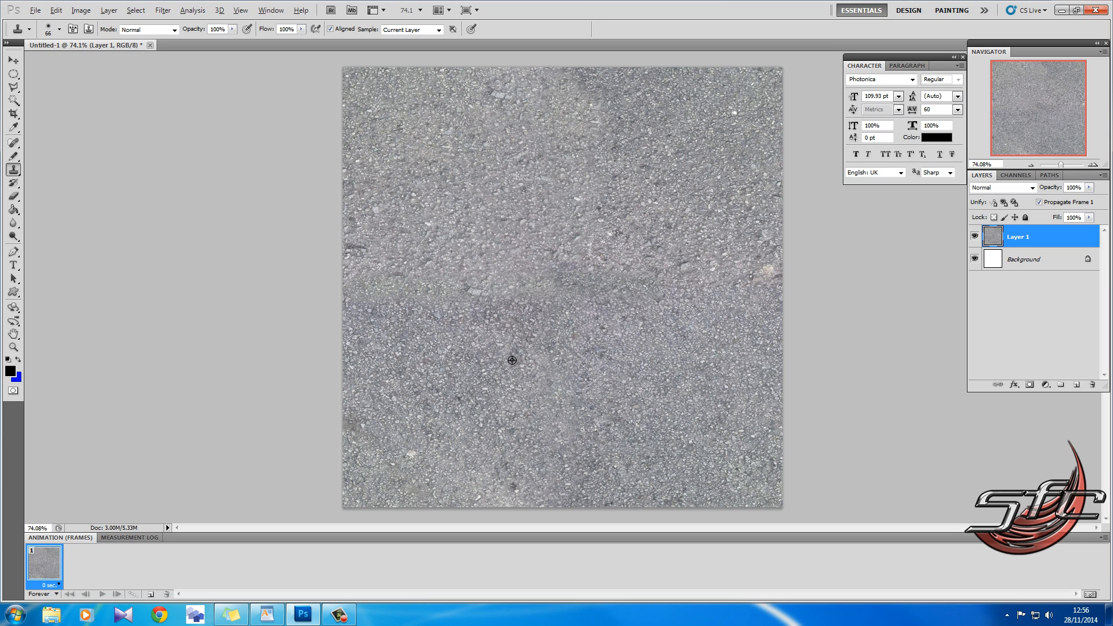
mouse_move(492, 245)
left_mouse_down()
mouse_move(534, 256)
mouse_move(514, 304)
mouse_move(536, 319)
mouse_move(633, 274)
mouse_move(718, 282)
mouse_move(724, 259)
mouse_move(728, 328)
left_mouse_up()
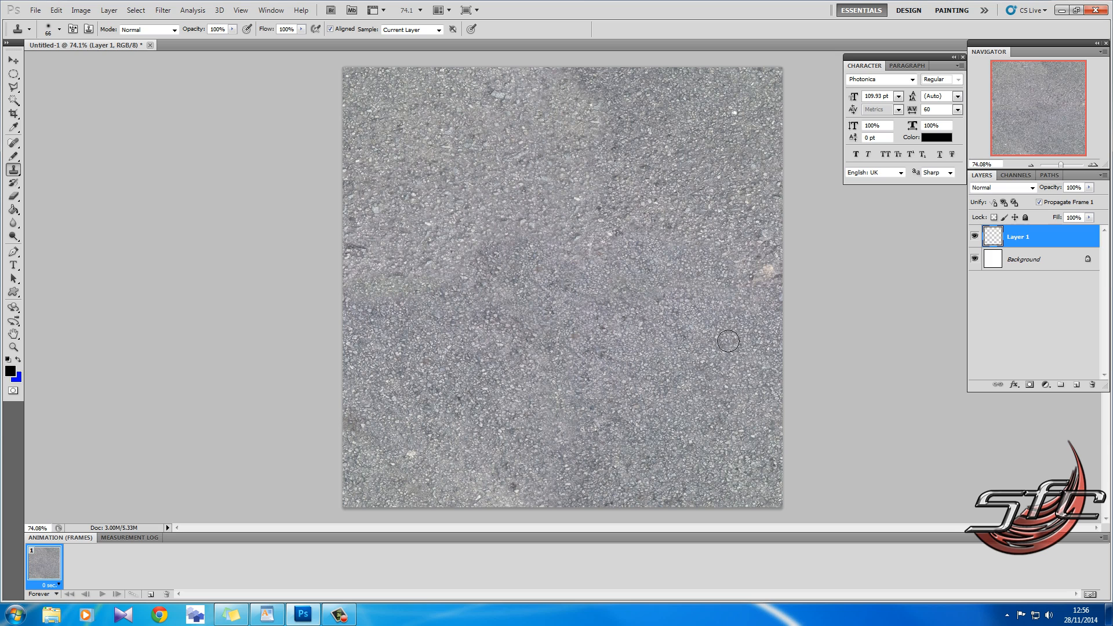
- Clone clean asphalt over the remaining uneven patches in the upper half and lower right of the texture
mouse_move(619, 208)
left_mouse_down()
mouse_move(607, 160)
mouse_move(578, 234)
mouse_move(517, 273)
mouse_move(570, 169)
mouse_move(493, 248)
mouse_move(542, 168)
mouse_move(475, 272)
mouse_move(592, 153)
mouse_move(584, 124)
mouse_move(608, 117)
mouse_move(503, 148)
mouse_move(420, 216)
mouse_move(437, 270)
mouse_move(483, 190)
mouse_move(443, 288)
mouse_move(459, 158)
mouse_move(414, 316)
mouse_move(395, 279)
mouse_move(393, 183)
mouse_move(409, 259)
mouse_move(508, 284)
mouse_move(499, 300)
mouse_move(430, 251)
mouse_move(483, 162)
mouse_move(541, 113)
mouse_move(463, 118)
mouse_move(448, 159)
mouse_move(512, 147)
mouse_move(489, 148)
mouse_move(481, 208)
mouse_move(464, 224)
mouse_move(550, 216)
mouse_move(567, 192)
mouse_move(645, 182)
left_mouse_up()
left_click(718, 158, "alt")
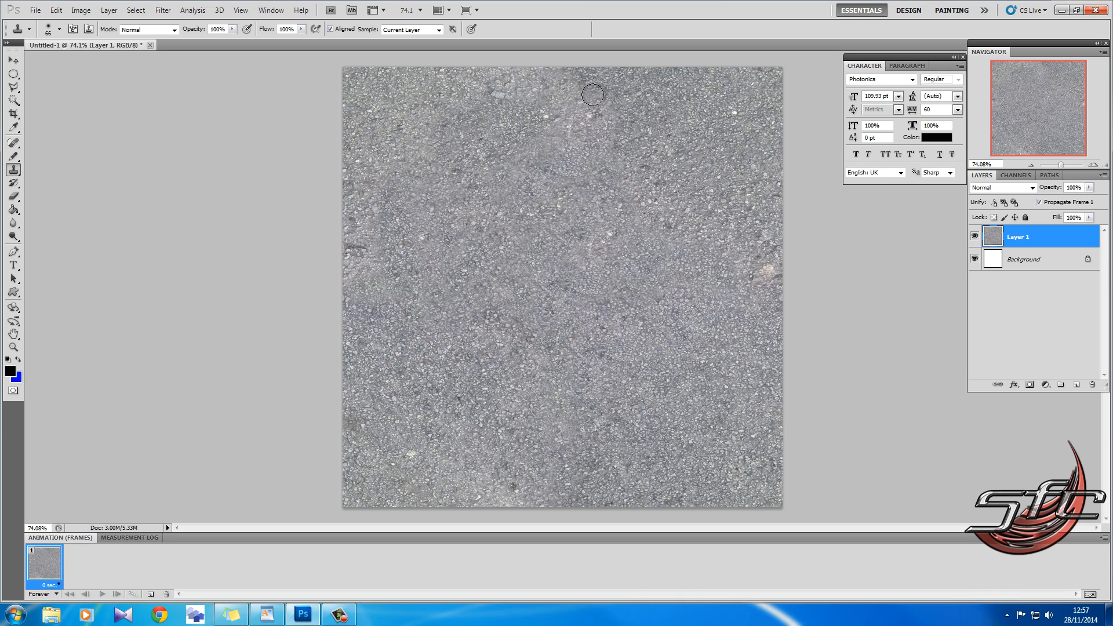
mouse_move(588, 94)
left_mouse_down()
mouse_move(366, 91)
mouse_move(446, 96)
mouse_move(400, 104)
mouse_move(448, 204)
left_mouse_up()
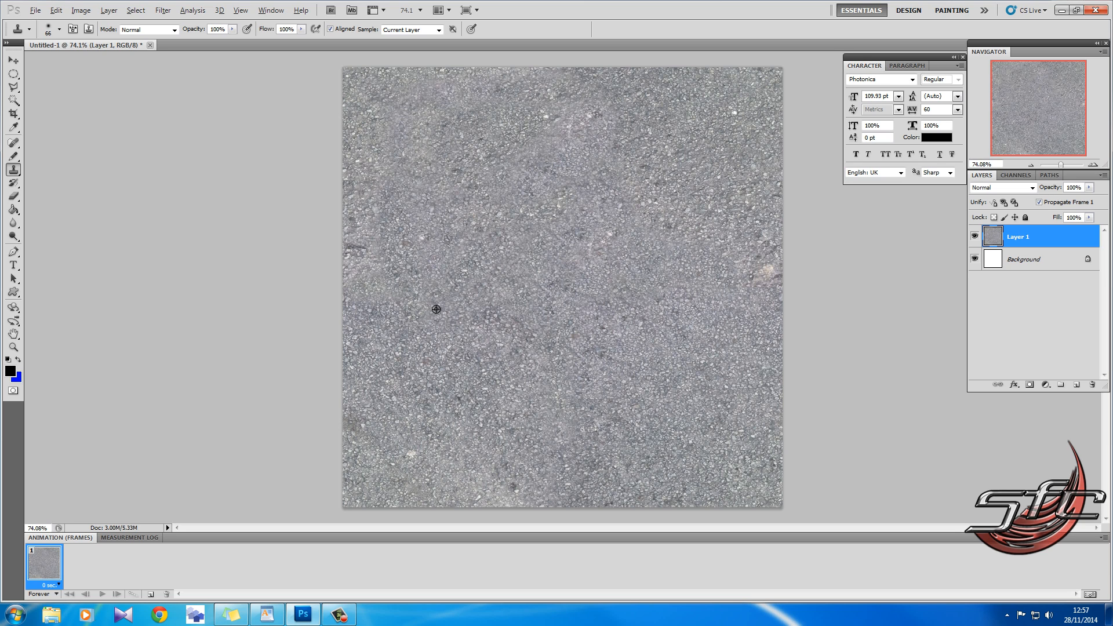
mouse_move(560, 440)
left_mouse_down()
mouse_move(677, 468)
mouse_move(719, 457)
mouse_move(750, 432)
mouse_move(733, 420)
left_mouse_up()
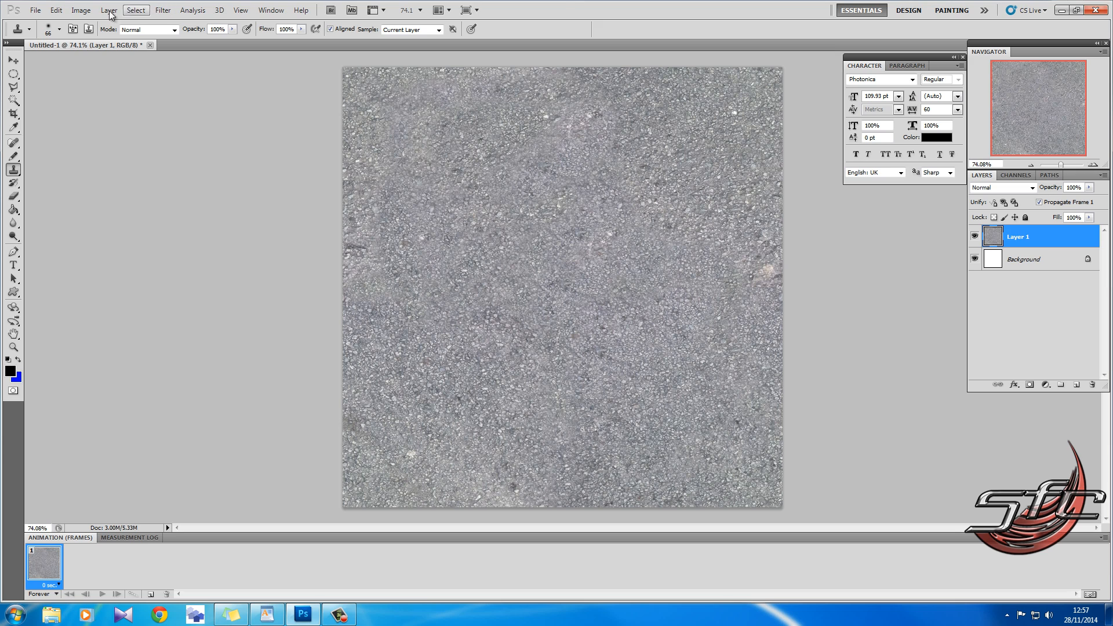
- Define the cleaned asphalt image as a new pattern named Ter
left_click(56, 10)
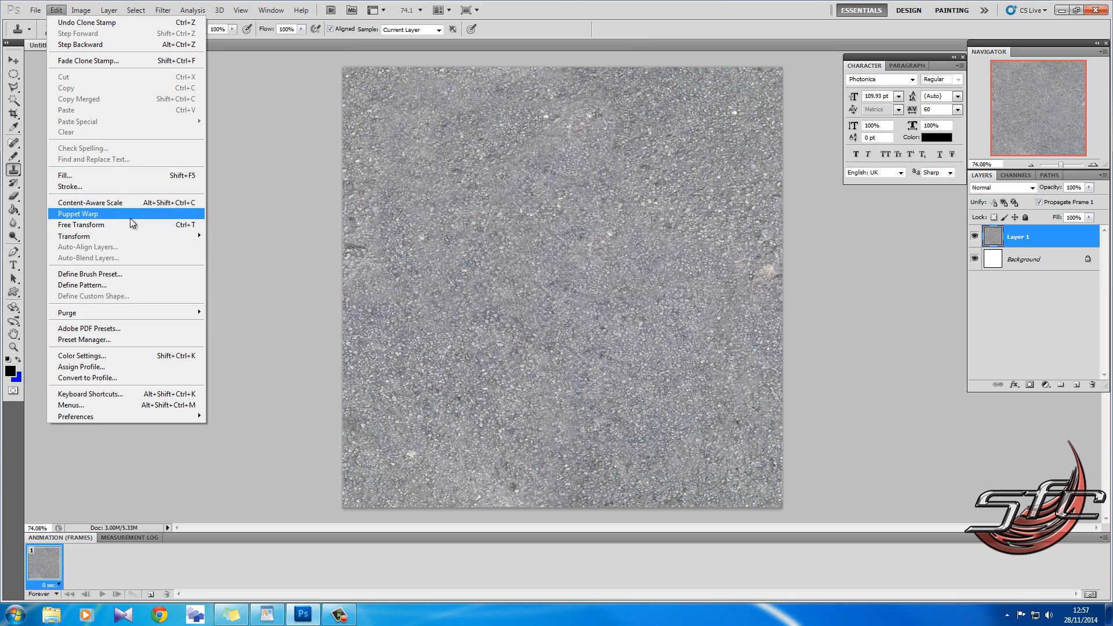
mouse_move(131, 235)
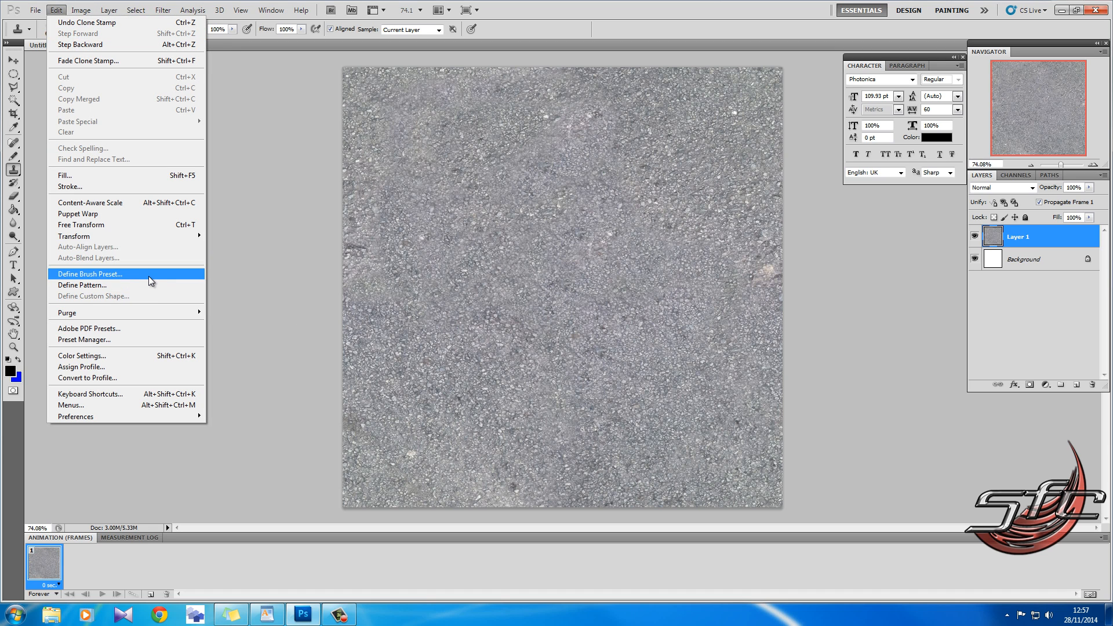
left_click(133, 284)
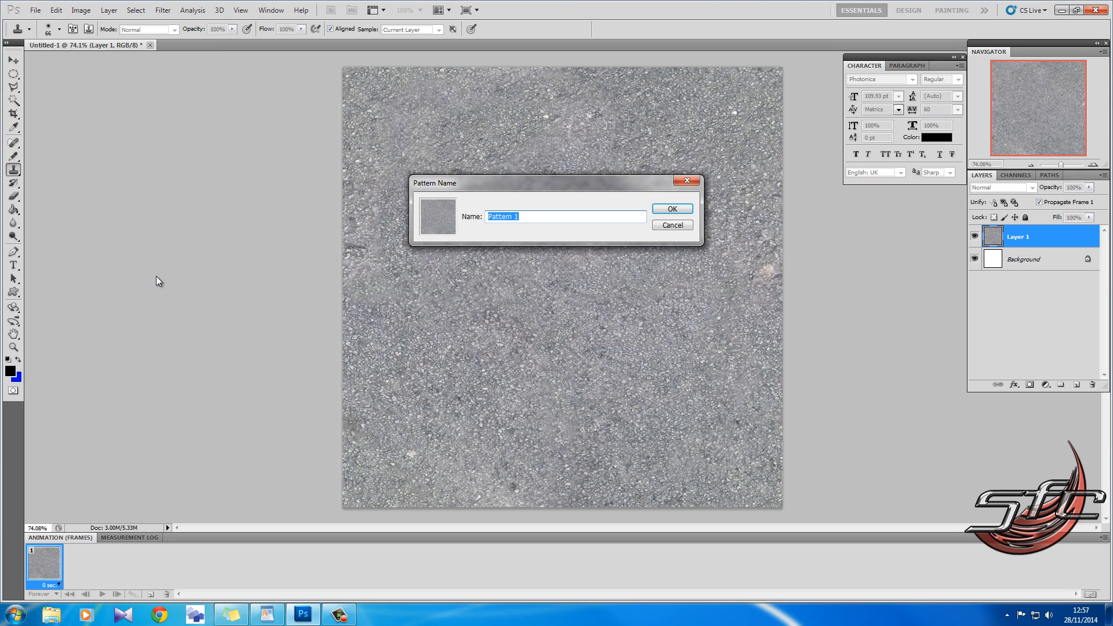
type("Ter")
left_click(672, 209)
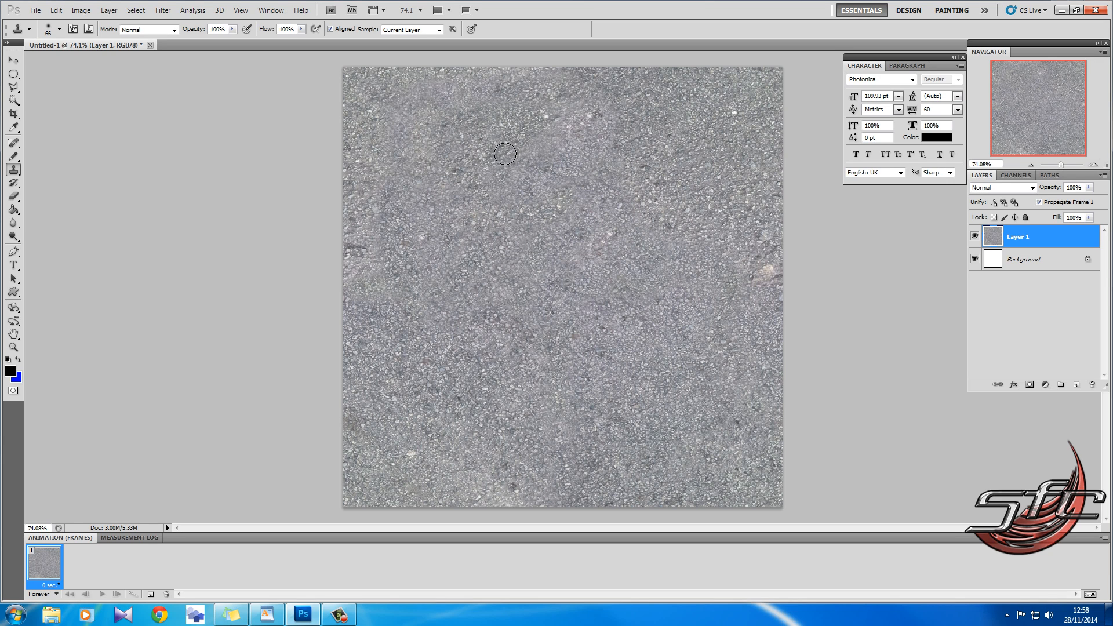
- Test the tiling on Layer 1 with a Pattern Overlay of the new asphalt pattern at 50% scale, and undo the overlay
double_click(1049, 238)
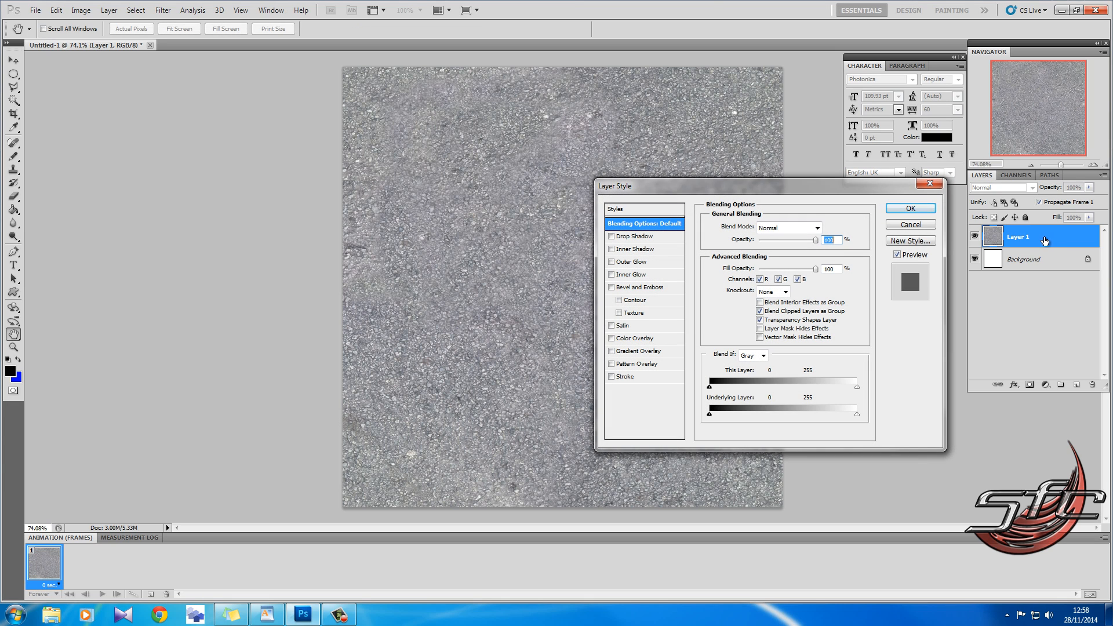
left_click(650, 364)
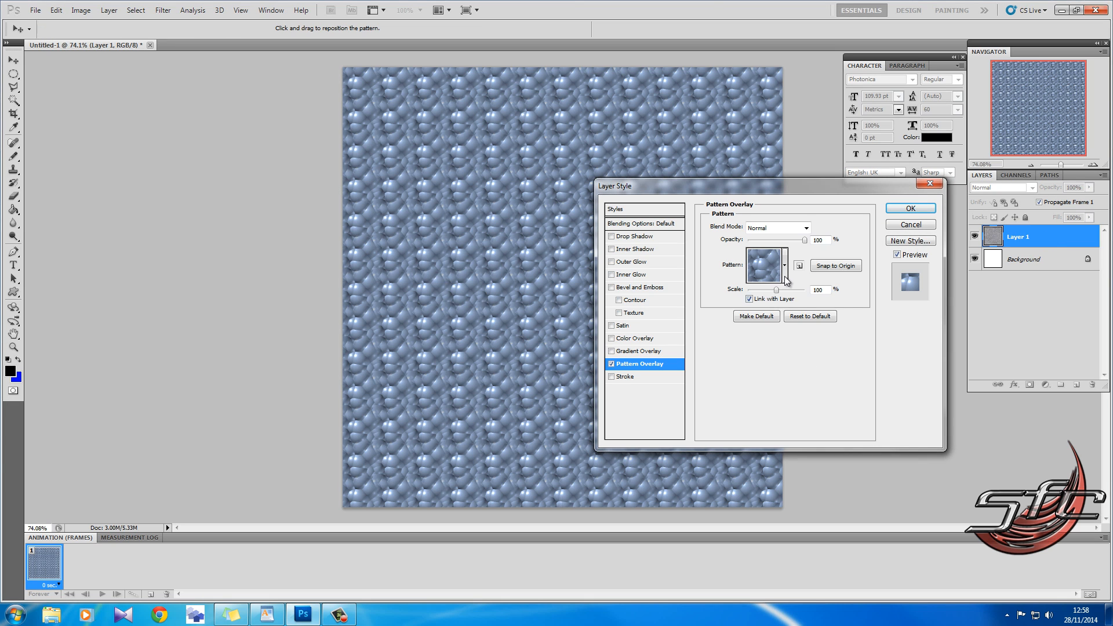
left_click(785, 265)
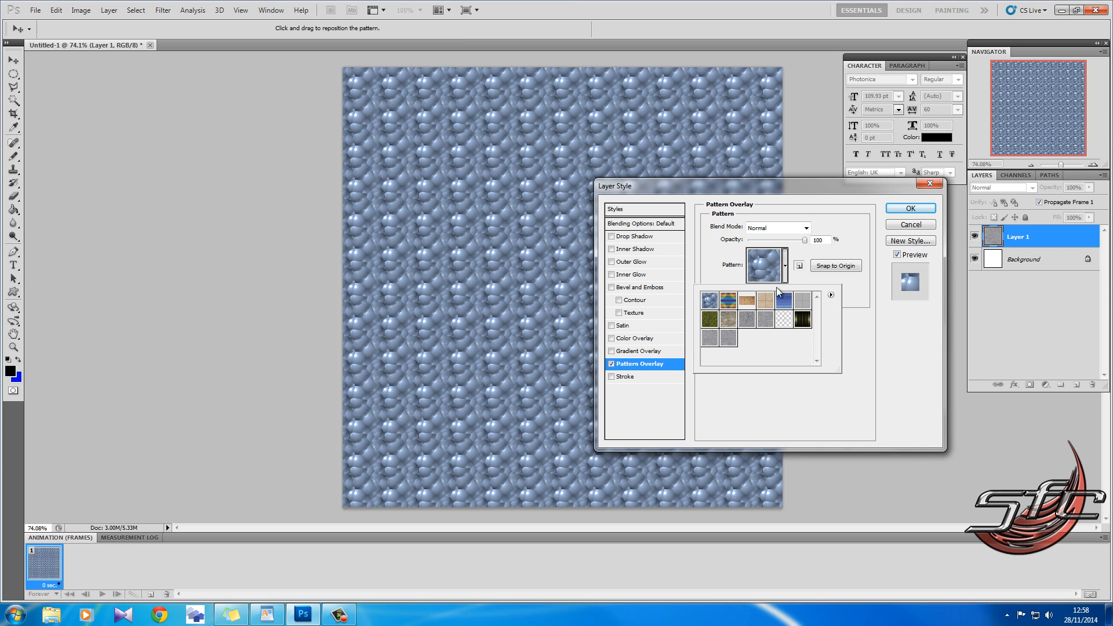
left_click(729, 343)
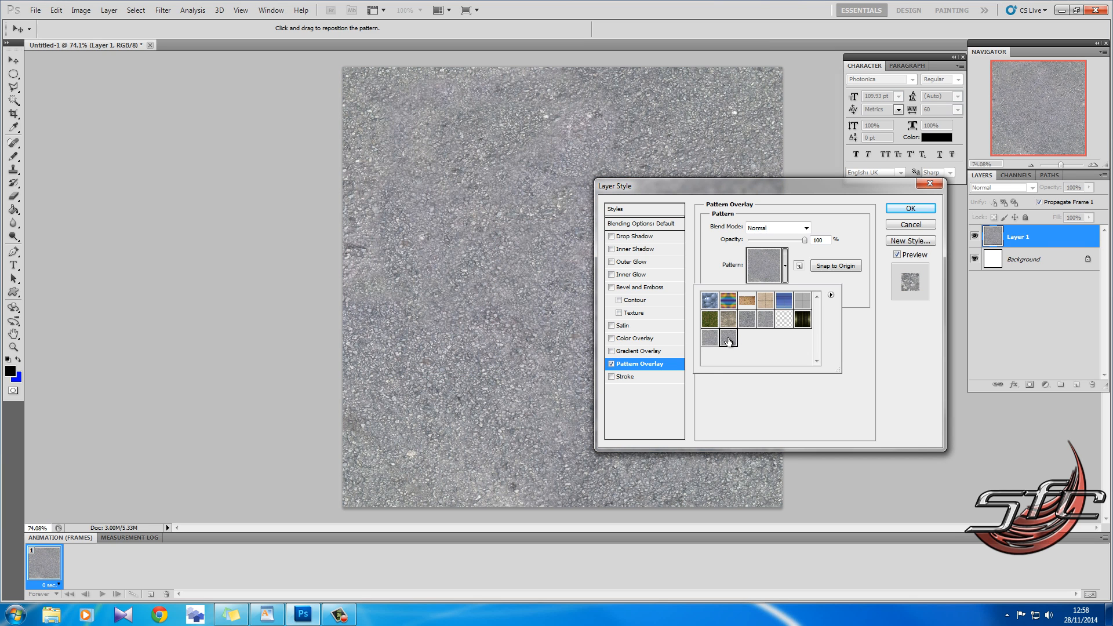
left_click(840, 336)
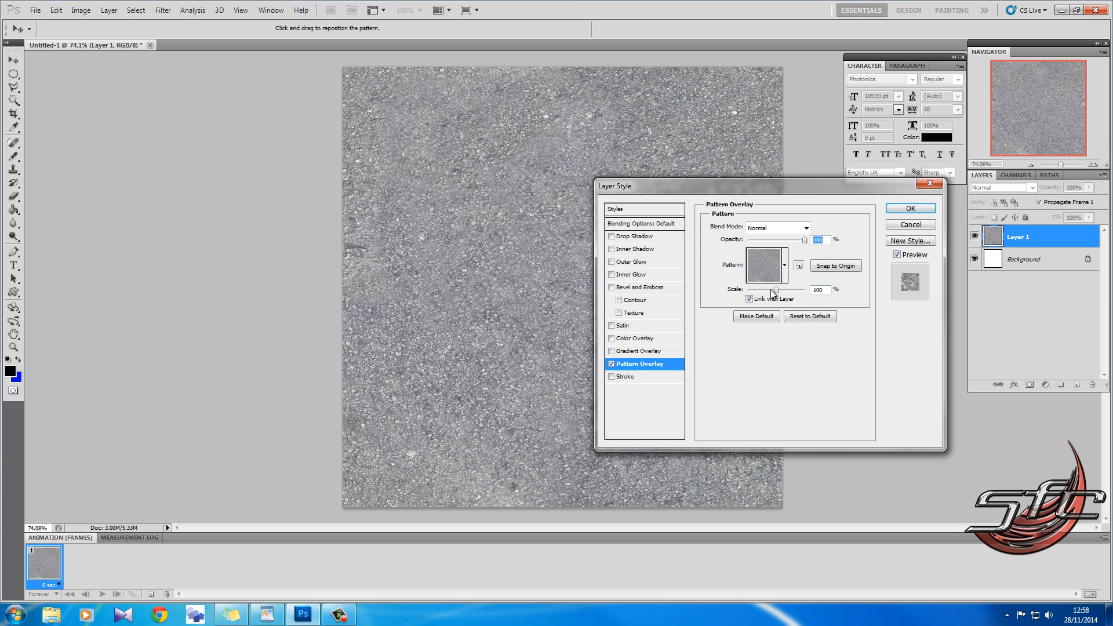
left_click_drag(764, 292, 751, 292)
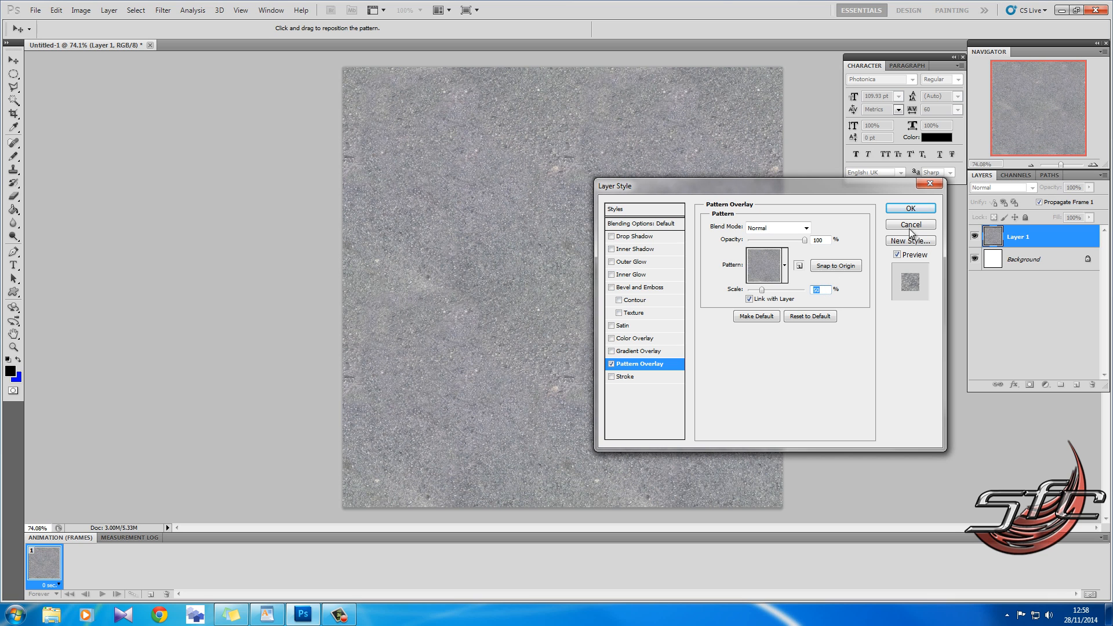
left_click(922, 211)
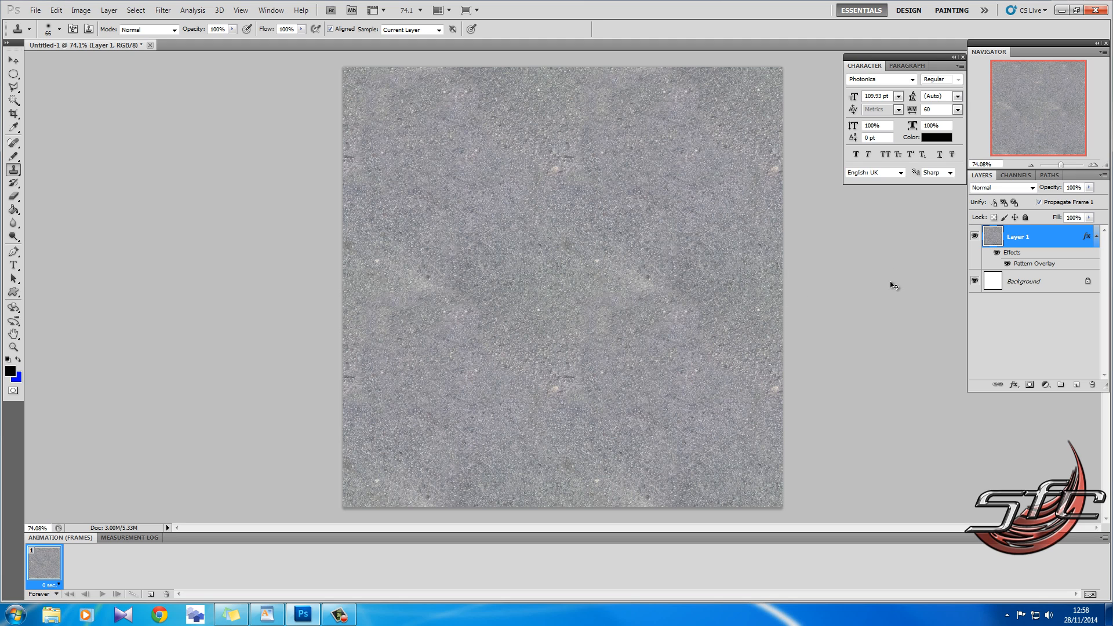
key("ctrl+z")
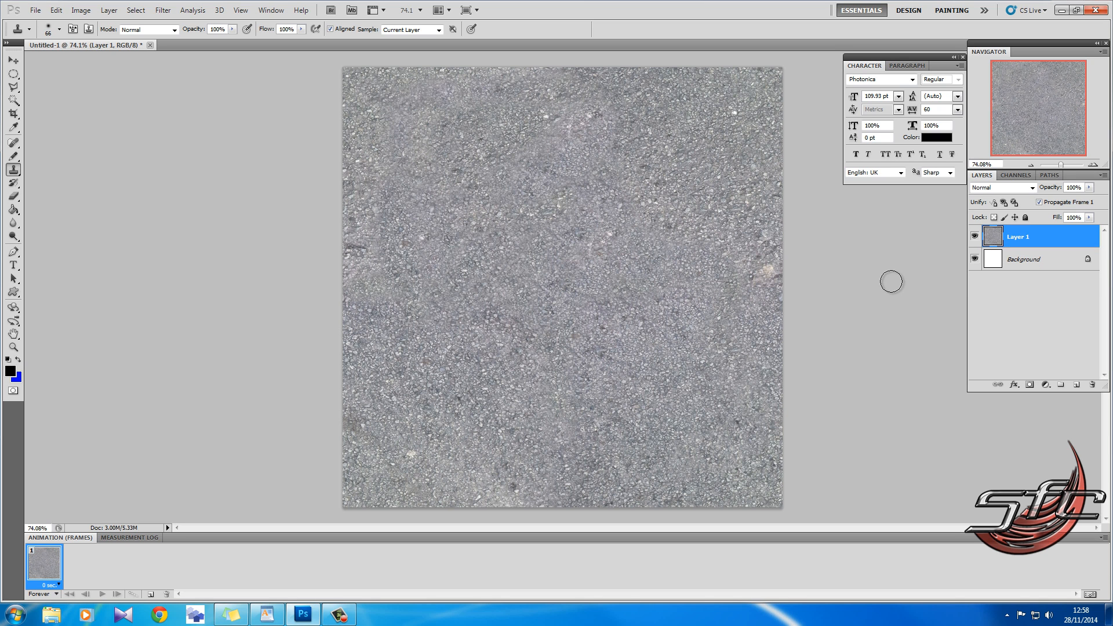